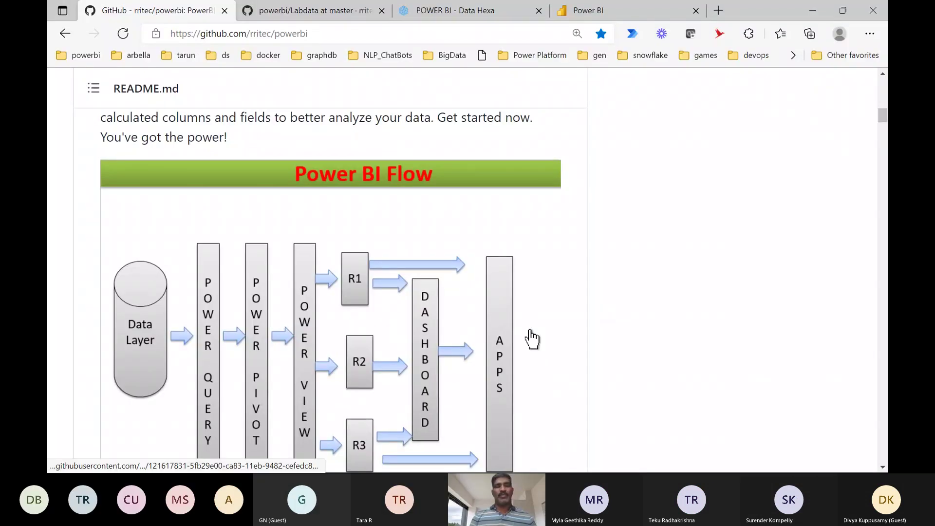
# Read through the Power BI course outline README on GitHub, then bring up File Explorer.
pyautogui.scroll(-1, 532, 339)
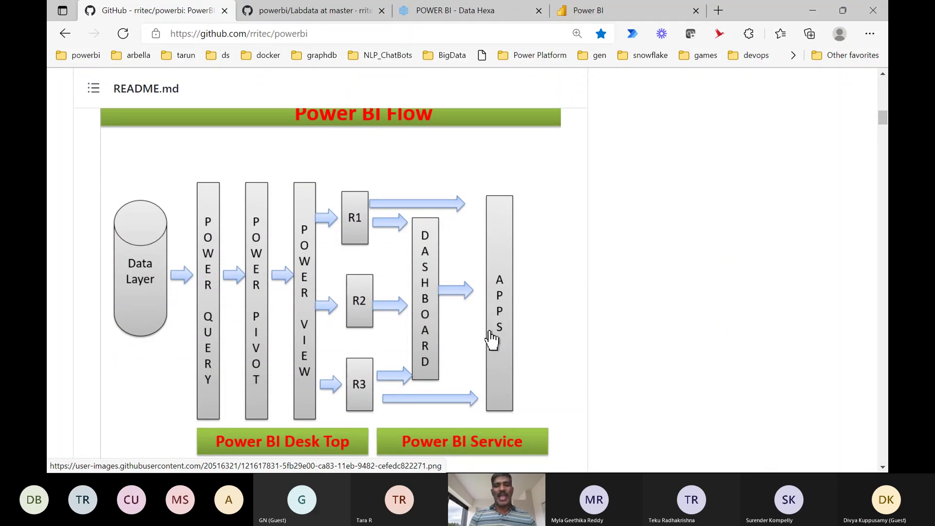
pyautogui.scroll(-10, 557, 371)
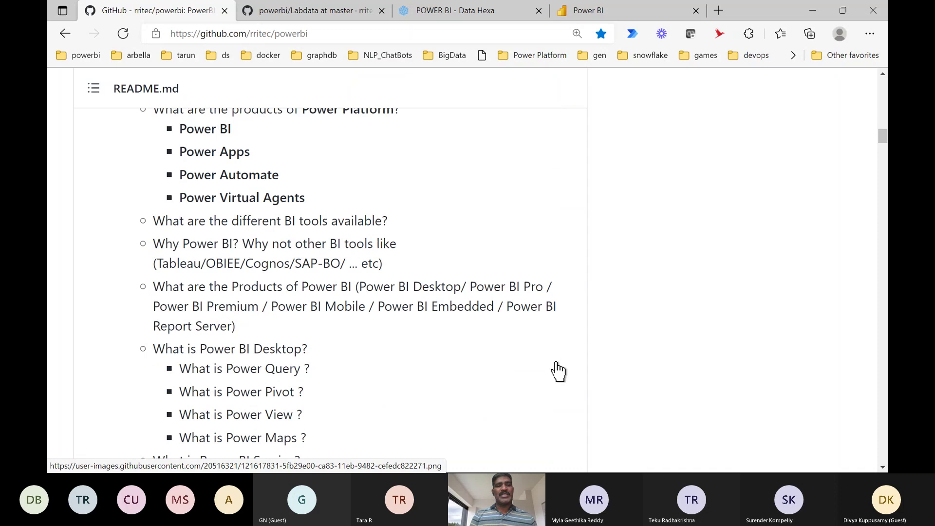
pyautogui.scroll(-12, 558, 371)
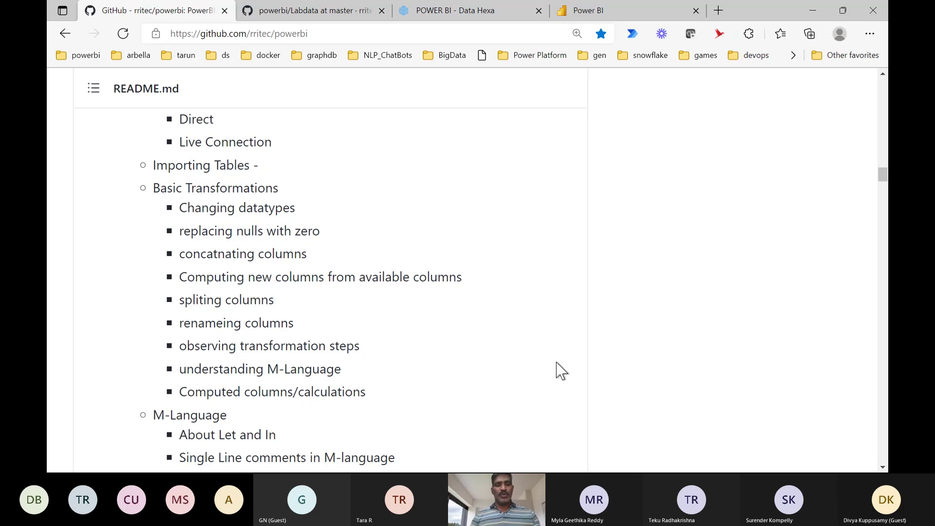
pyautogui.press('super+e')
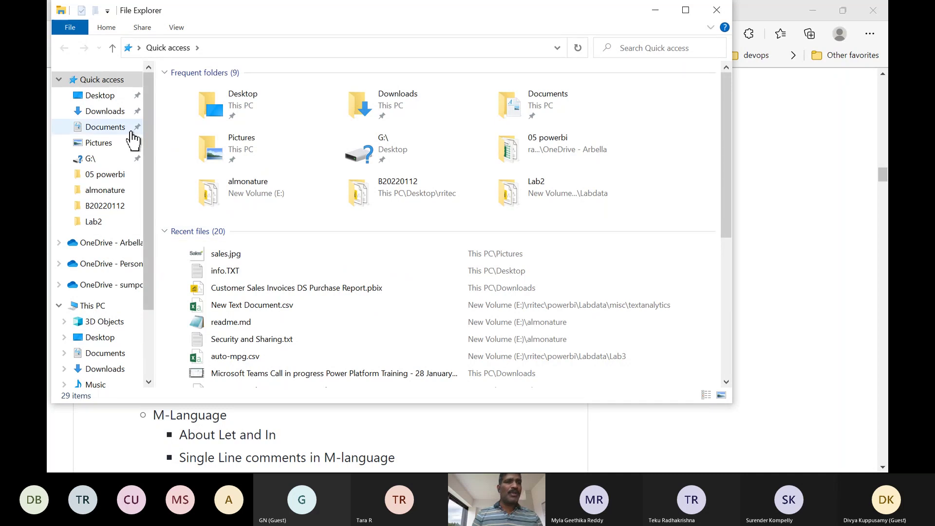
# Open PBI02_Human Resources Sample PBIX.pbix from the Downloads folder in Power BI Desktop.
pyautogui.click(105, 111)
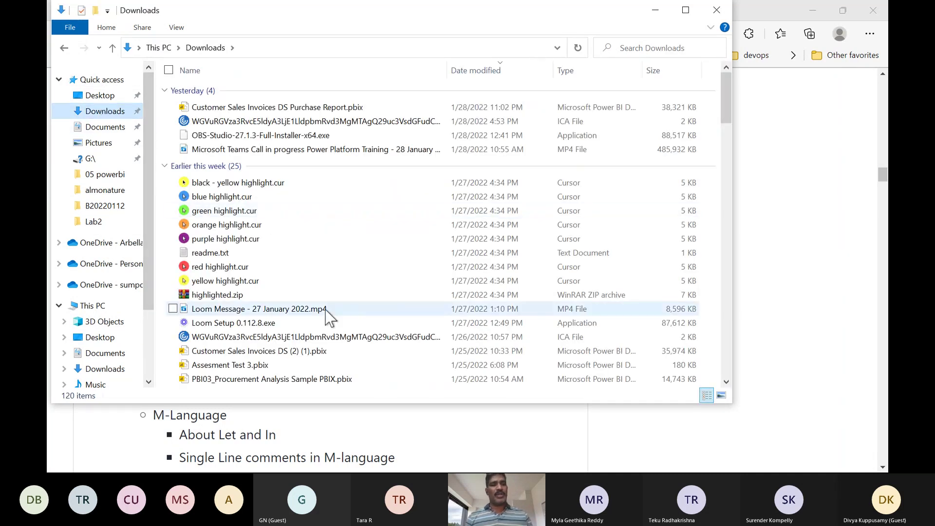
pyautogui.scroll(-4, 326, 310)
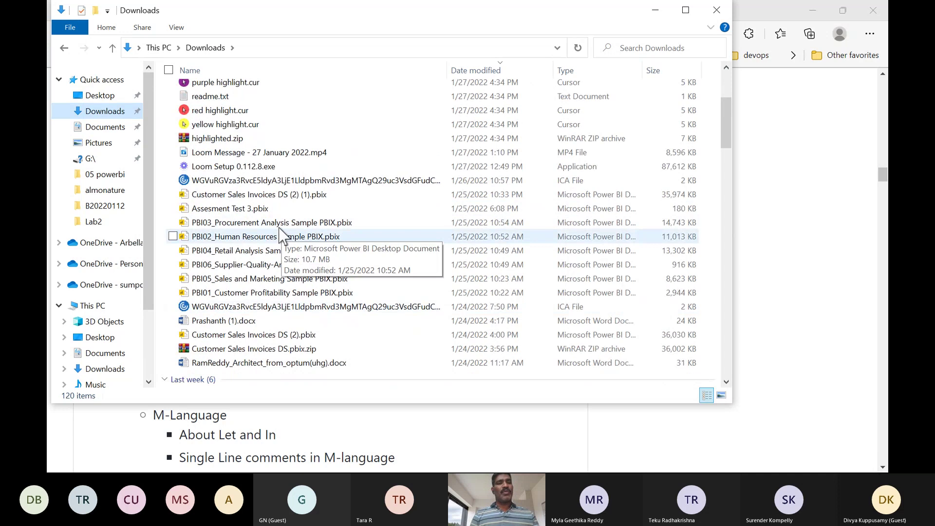
pyautogui.click(276, 225)
pyautogui.click(271, 237)
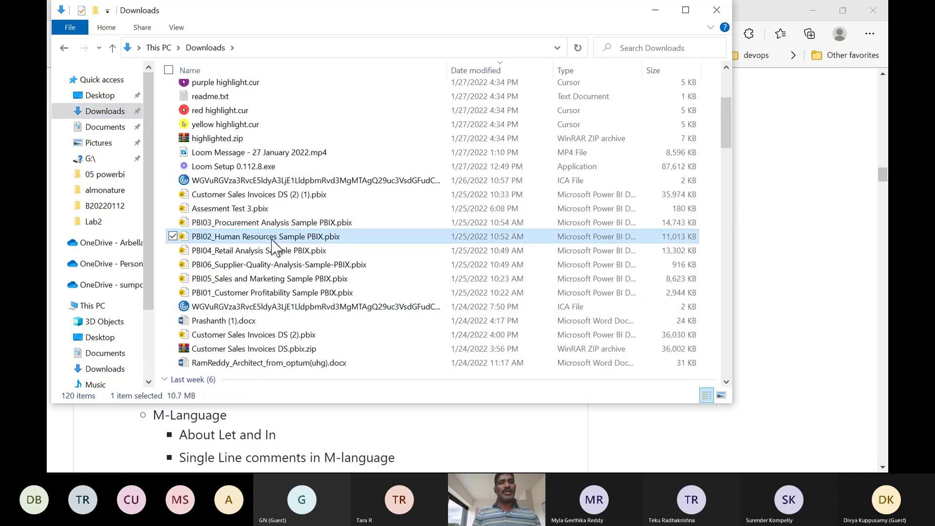
pyautogui.click(260, 265)
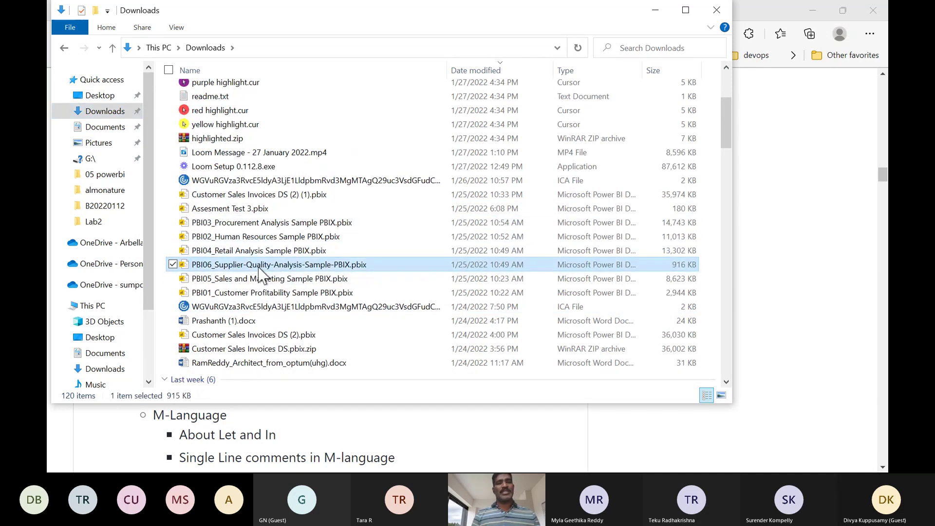
pyautogui.click(266, 279)
pyautogui.click(270, 293)
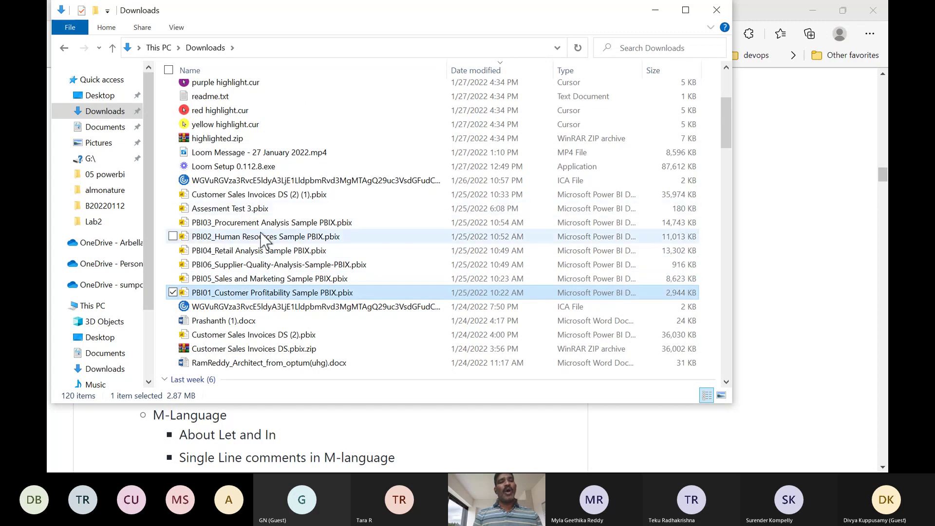
pyautogui.doubleClick(248, 237)
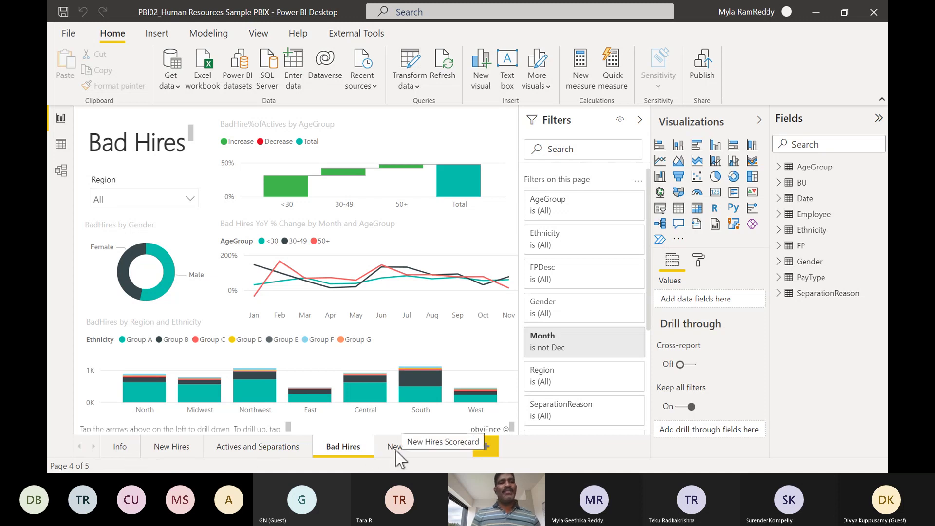
# Expand the Region slicer on the Bad Hires page, then return to the GitHub README.
pyautogui.click(190, 200)
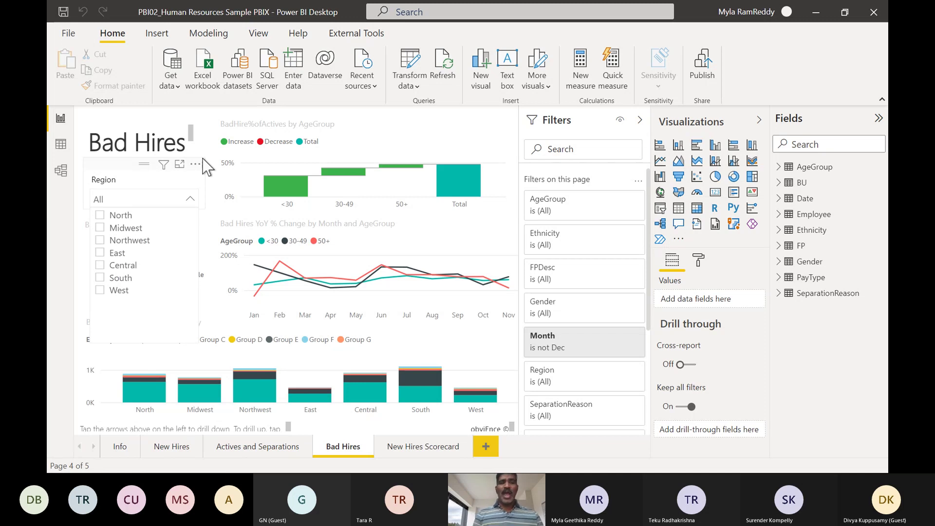
pyautogui.hotkey('alt', 'Tab')
pyautogui.hotkey('alt', 'Tab')
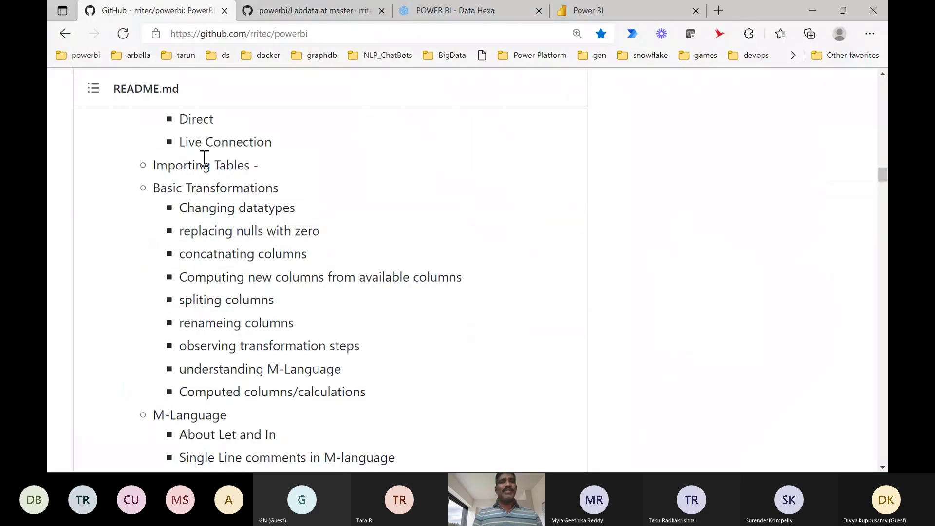
# Switch to the Power BI Service tab and view the Apps list showing B20220128 - app.
pyautogui.click(597, 11)
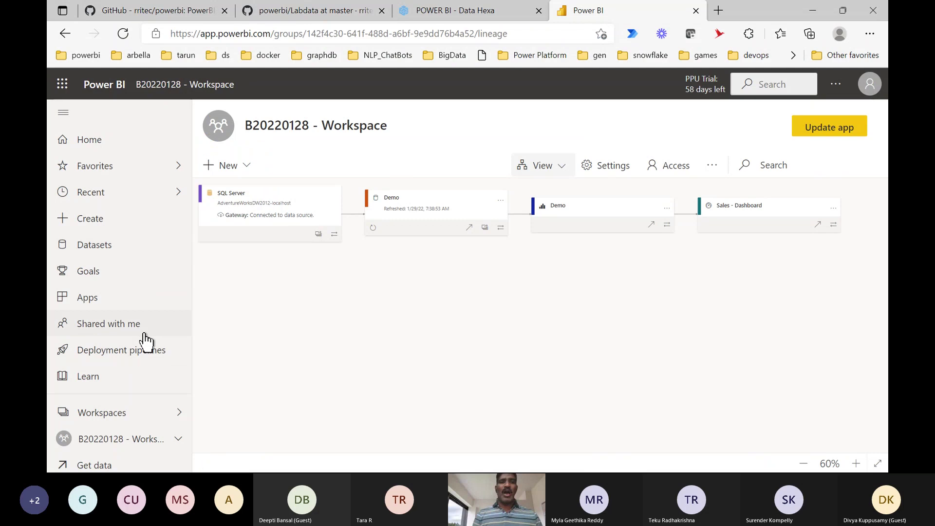
pyautogui.click(96, 299)
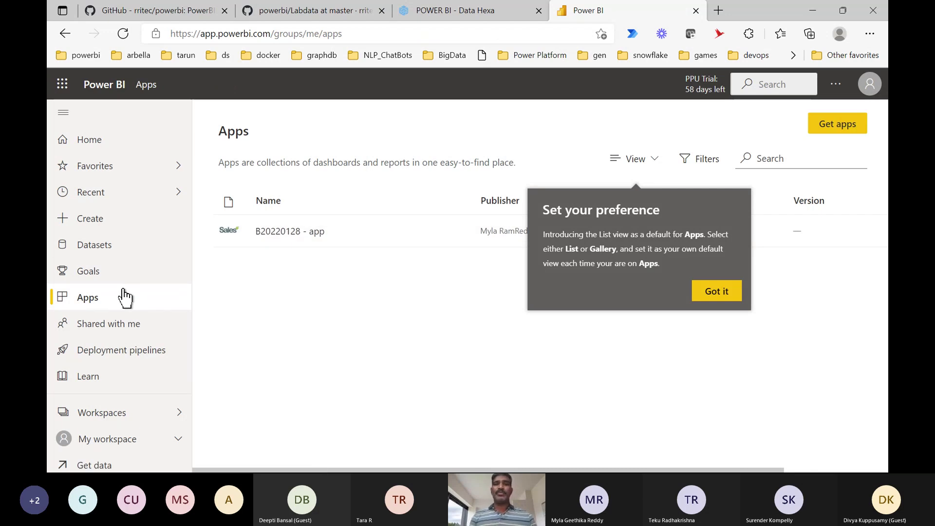
pyautogui.moveTo(468, 236)
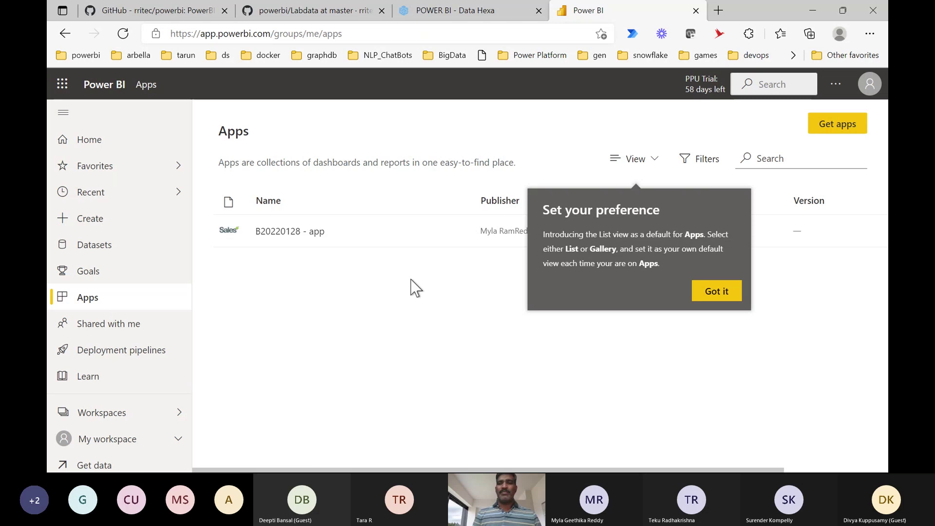
# Browse Get apps and open the COVID-19 US Tracking Report template app's overview page.
pyautogui.click(835, 129)
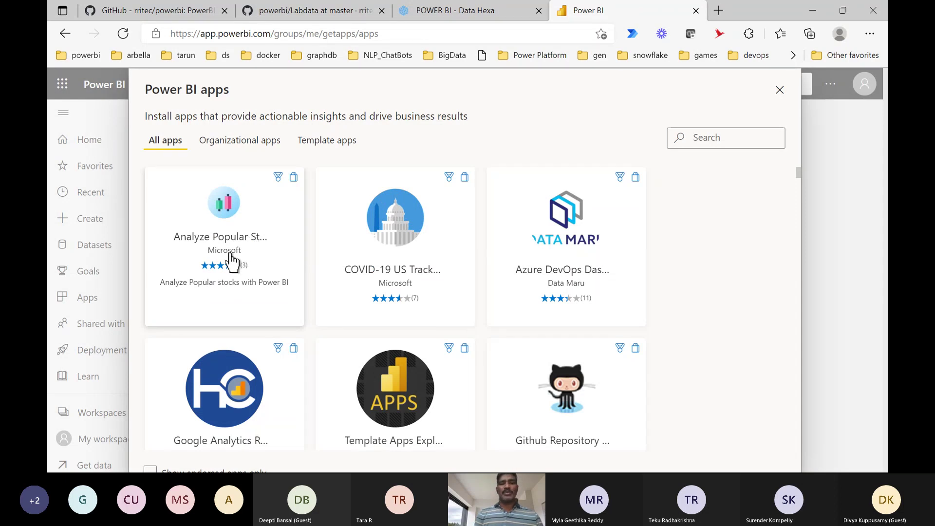
pyautogui.click(429, 254)
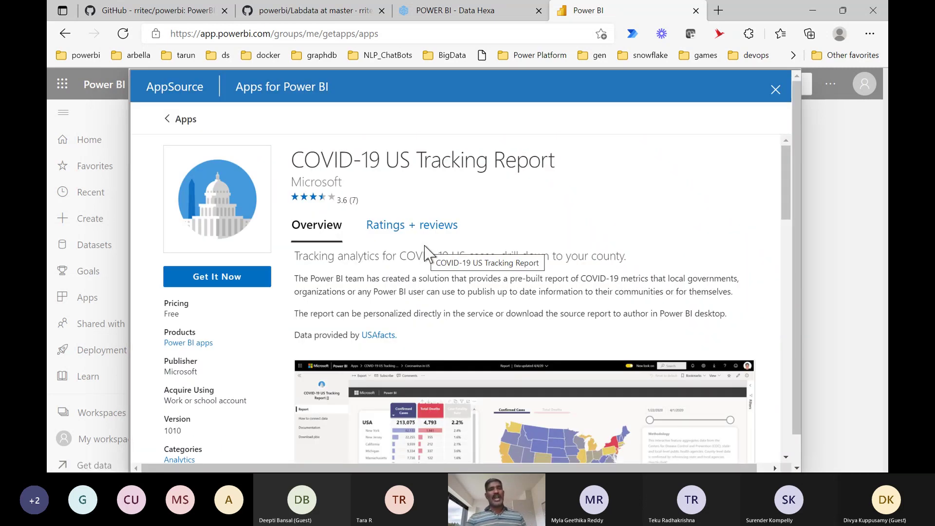
# Start installing the app and fill the profile form, replacing the work email address.
pyautogui.click(254, 278)
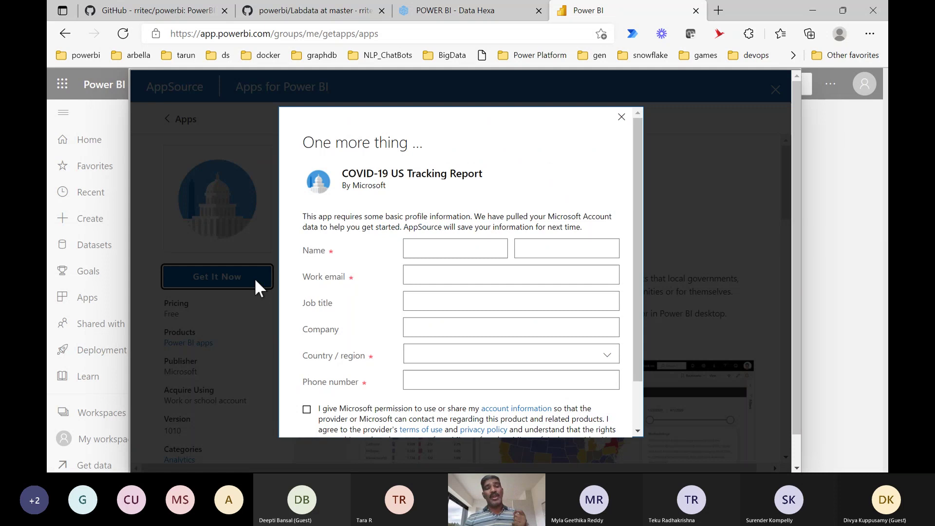
pyautogui.scroll(-2, 507, 319)
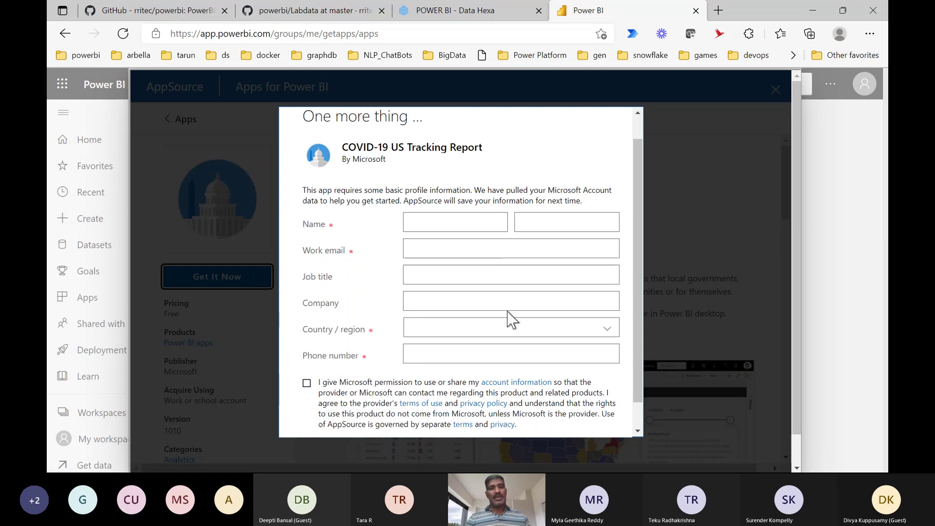
pyautogui.click(422, 218)
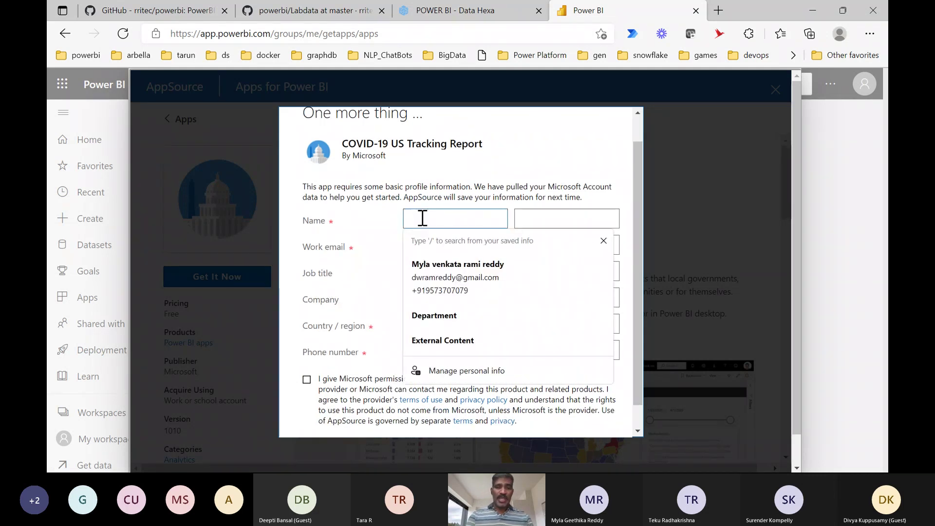
pyautogui.click(440, 269)
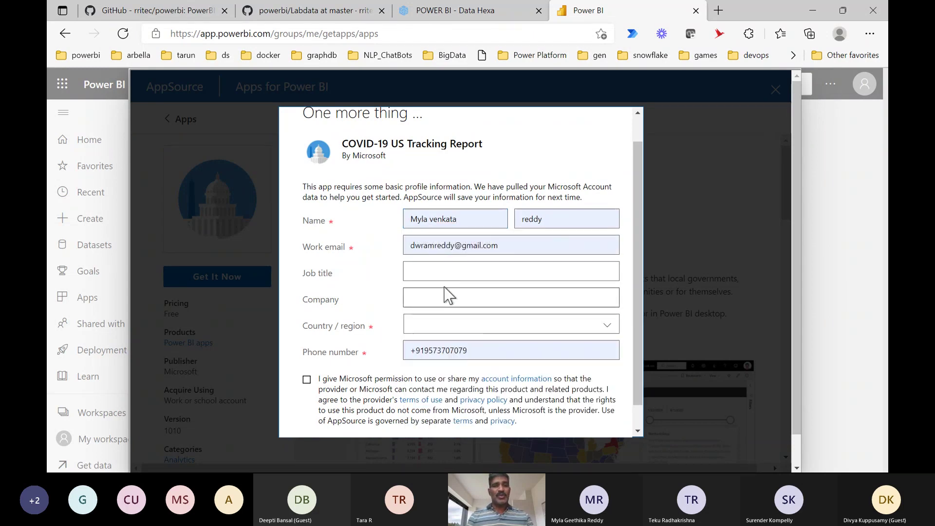
pyautogui.click(509, 249)
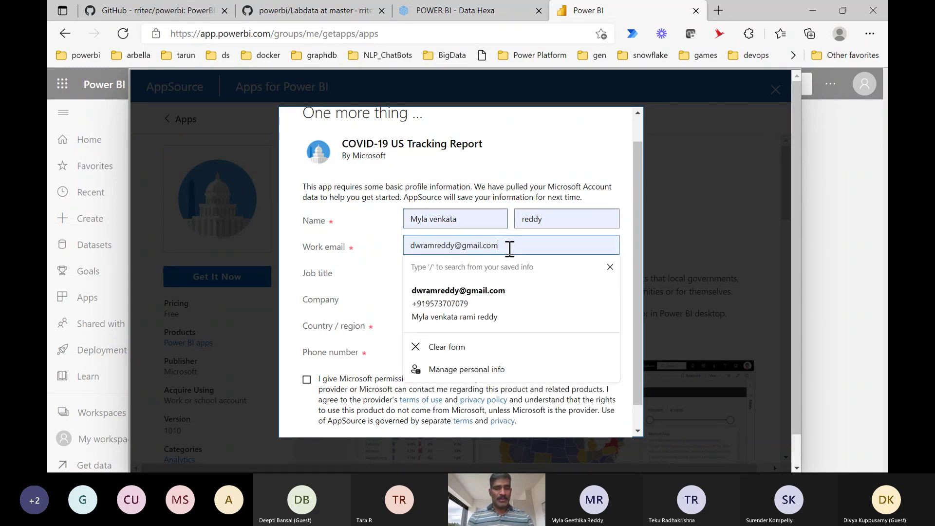
pyautogui.tripleClick(509, 248)
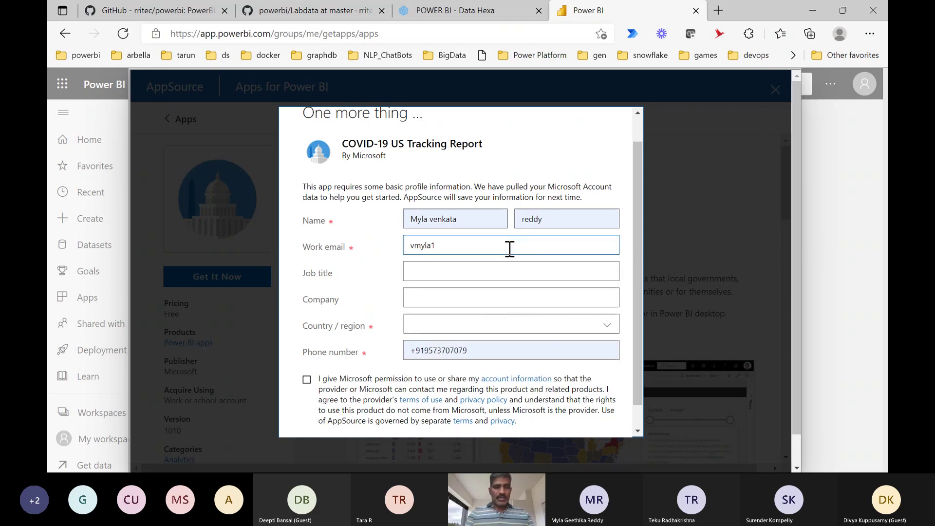
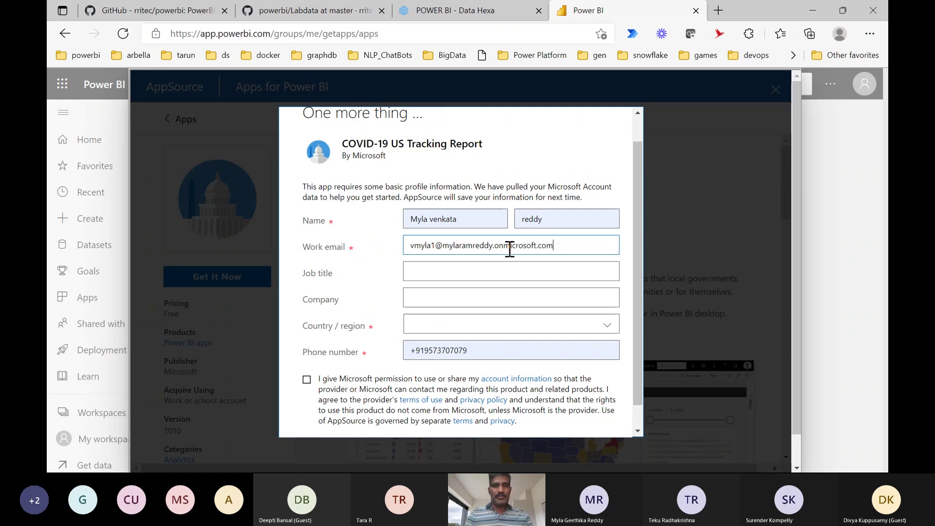
# Choose India as the country, accept the consent terms and submit the form.
pyautogui.click(439, 323)
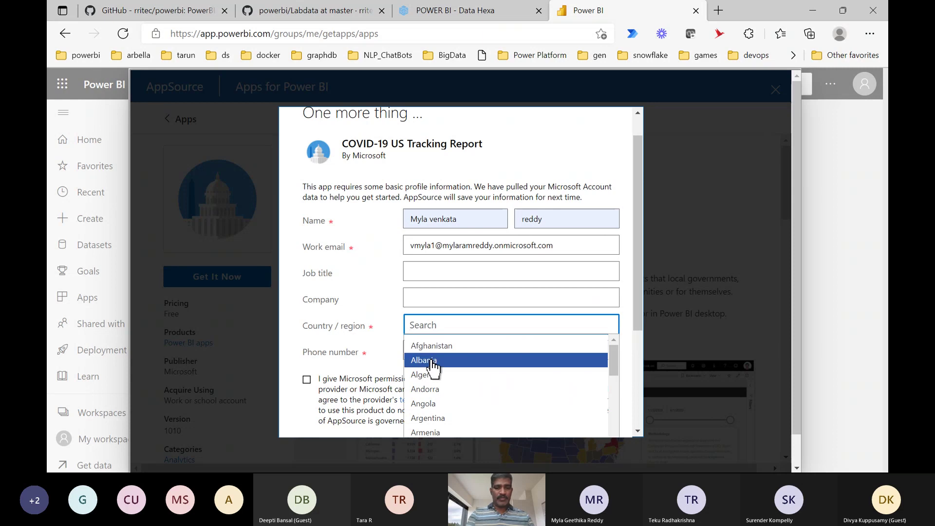
pyautogui.write('ind')
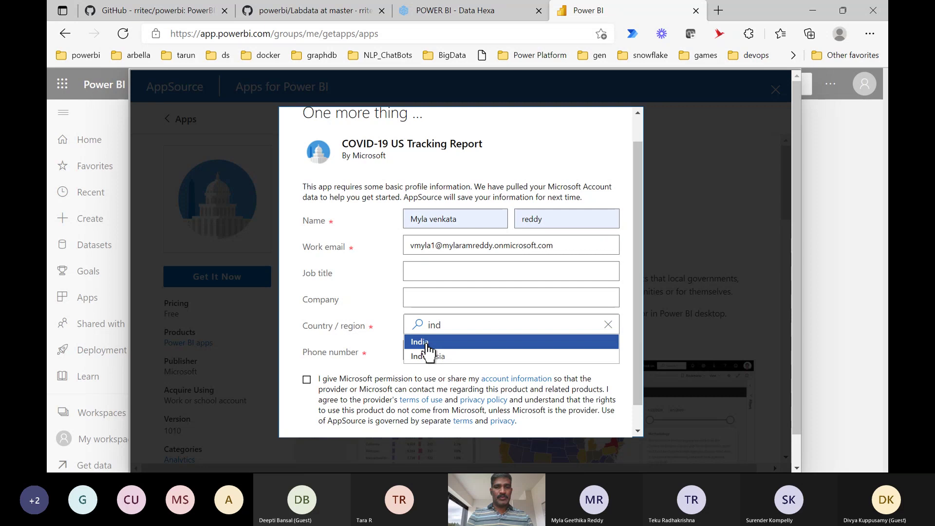
pyautogui.click(429, 342)
pyautogui.scroll(-1, 479, 372)
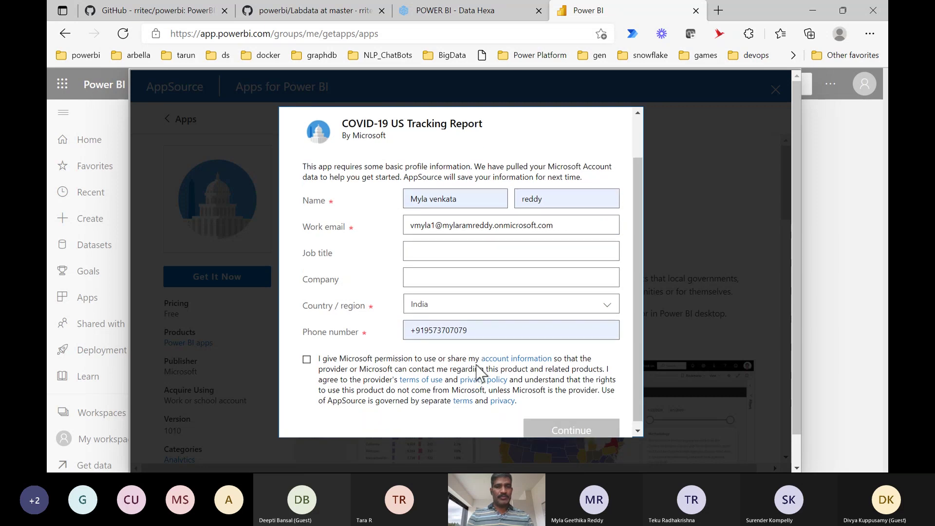
pyautogui.click(319, 357)
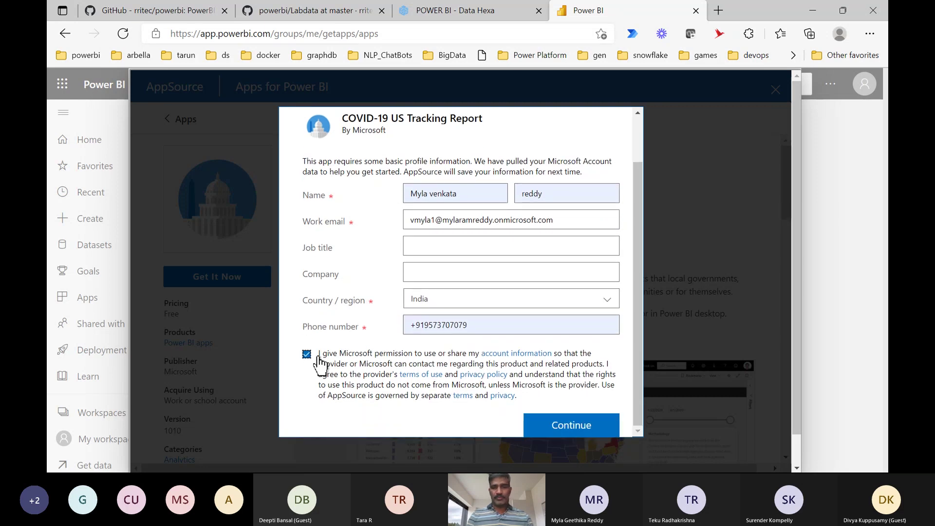
pyautogui.click(584, 429)
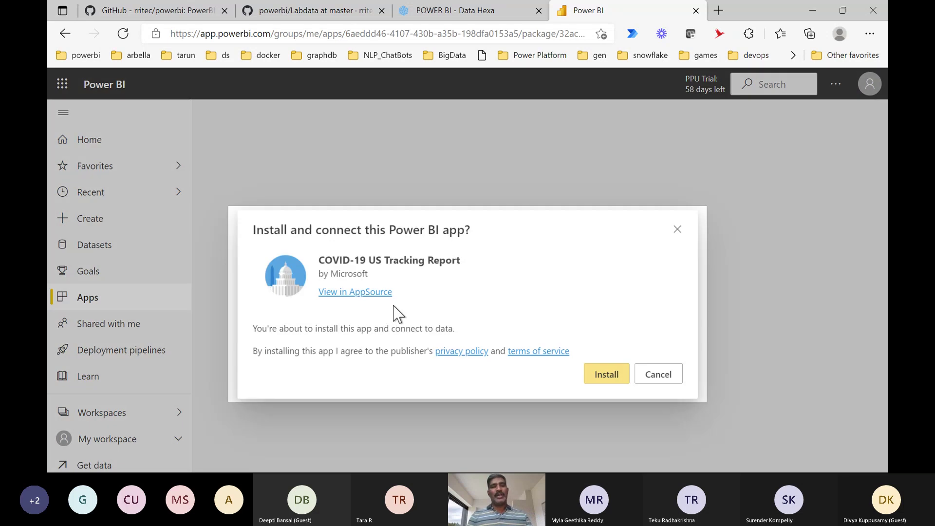
# Confirm installation of the COVID-19 US Tracking Report app in the install dialog.
pyautogui.click(613, 377)
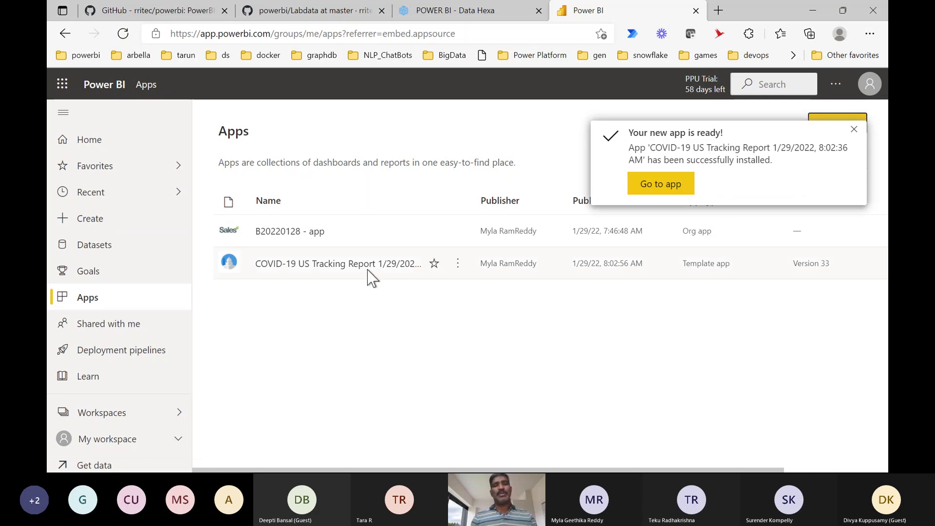
# Open the COVID-19 US Tracking Report app, dismiss the ready notice, and explore its map and date range.
pyautogui.click(367, 268)
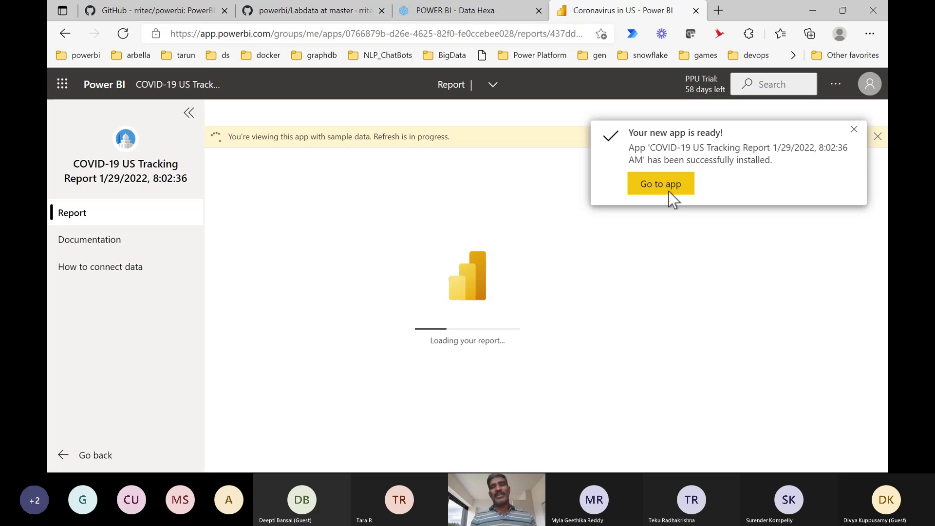
pyautogui.click(854, 139)
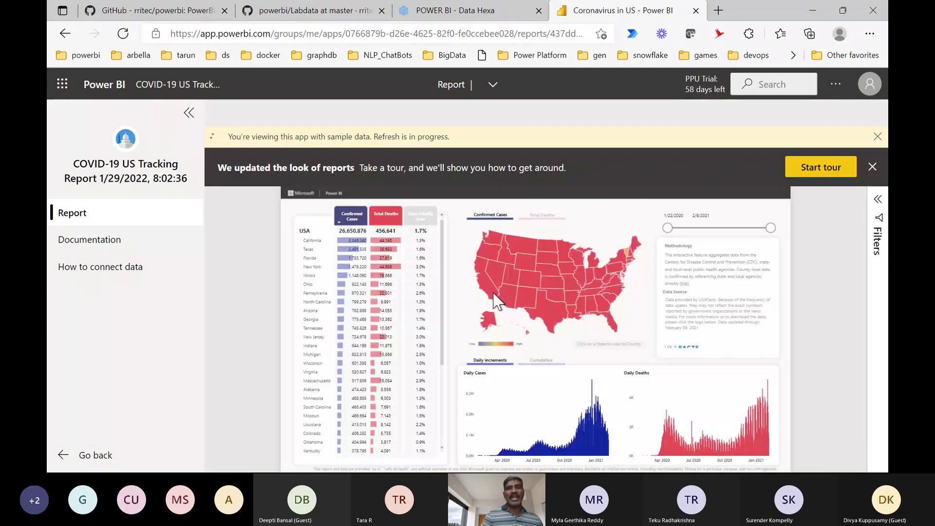
pyautogui.moveTo(496, 301)
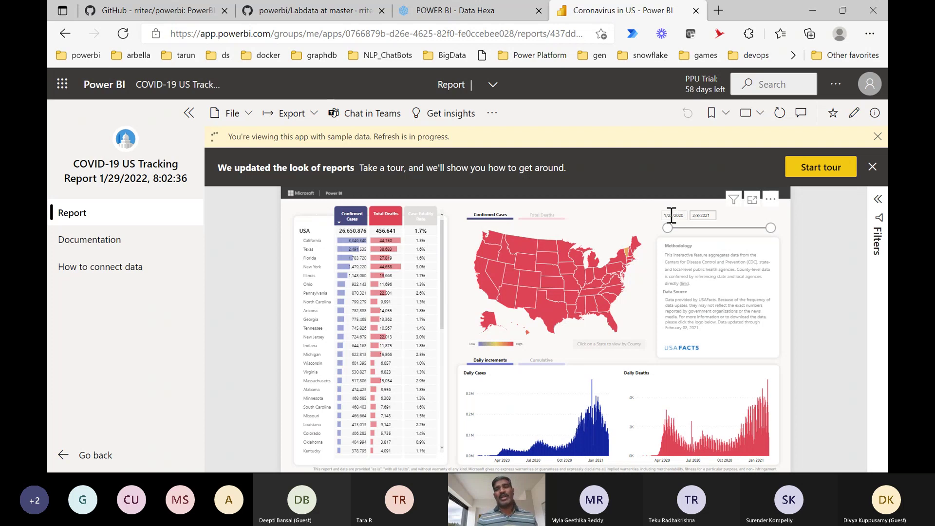
pyautogui.click(694, 215)
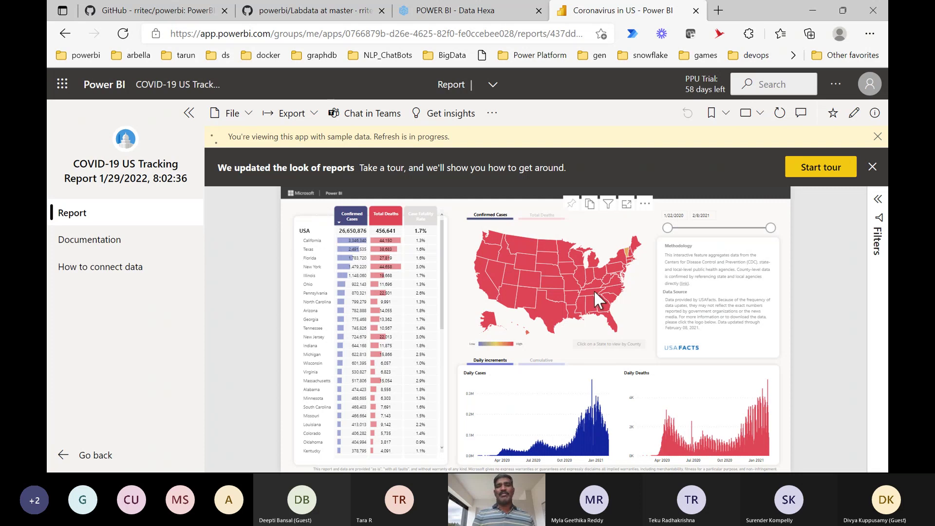
pyautogui.moveTo(595, 290)
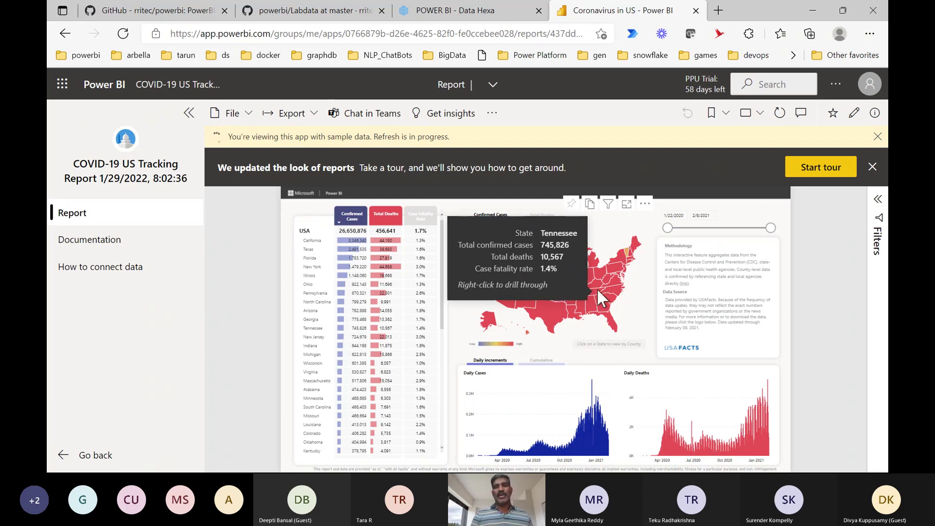
pyautogui.moveTo(627, 253)
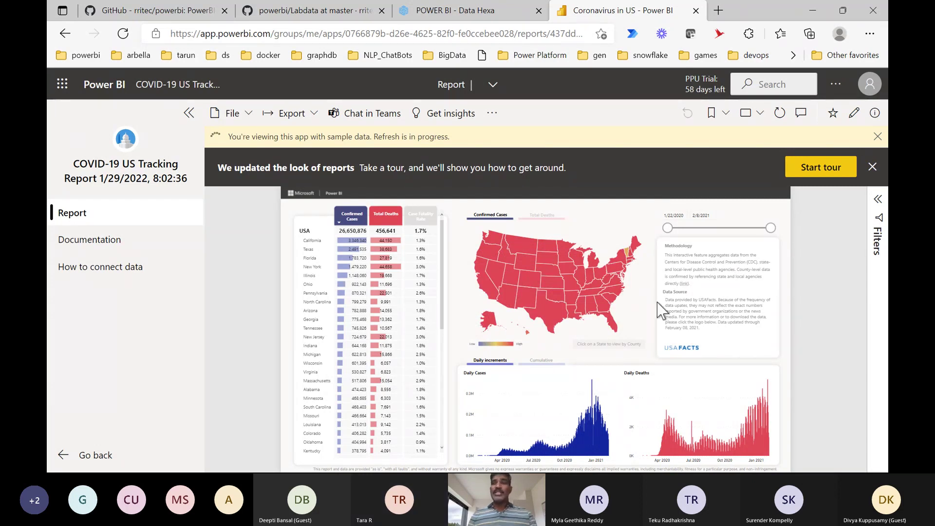
# Switch to the Teams meeting and stop its recording from More actions, confirming the prompt.
pyautogui.hotkey('alt', 'Tab')
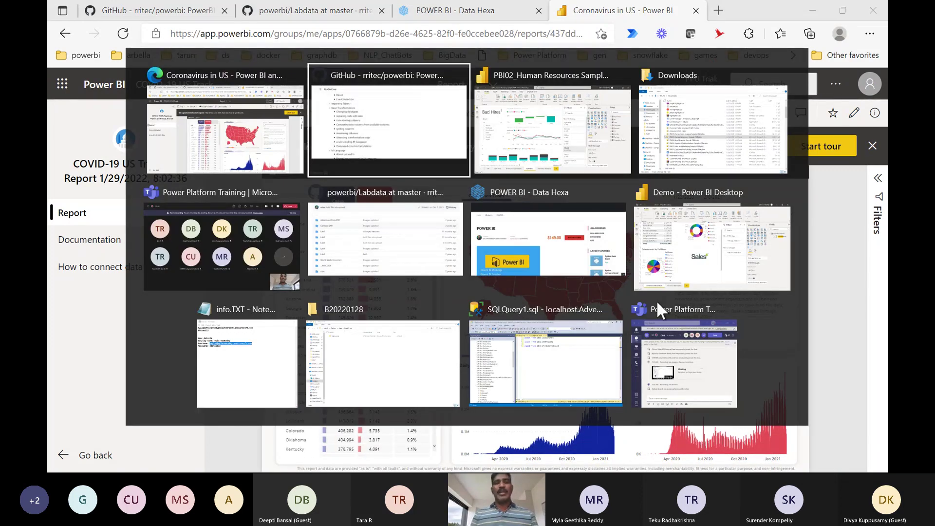
pyautogui.hotkey('alt', 'Tab')
pyautogui.hotkey('alt', 'Tab')
pyautogui.hotkey('alt', 'Tab')
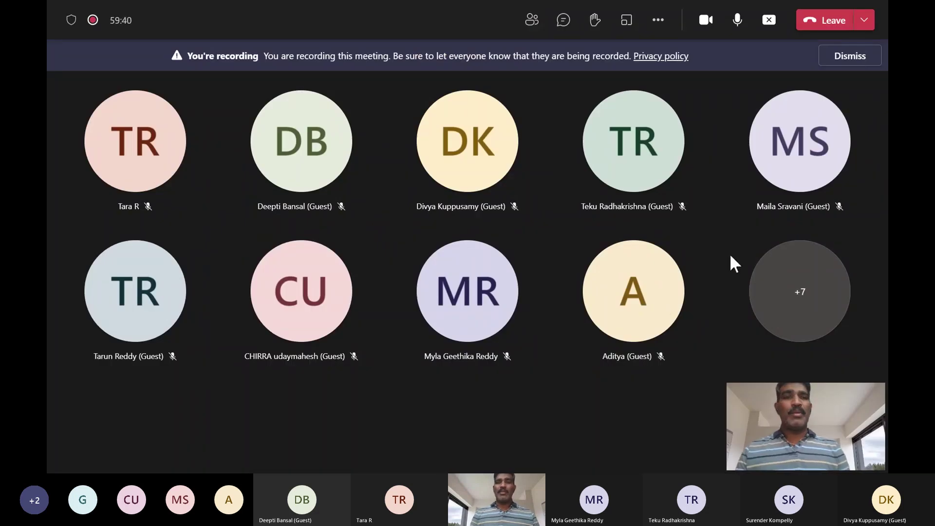
pyautogui.click(660, 22)
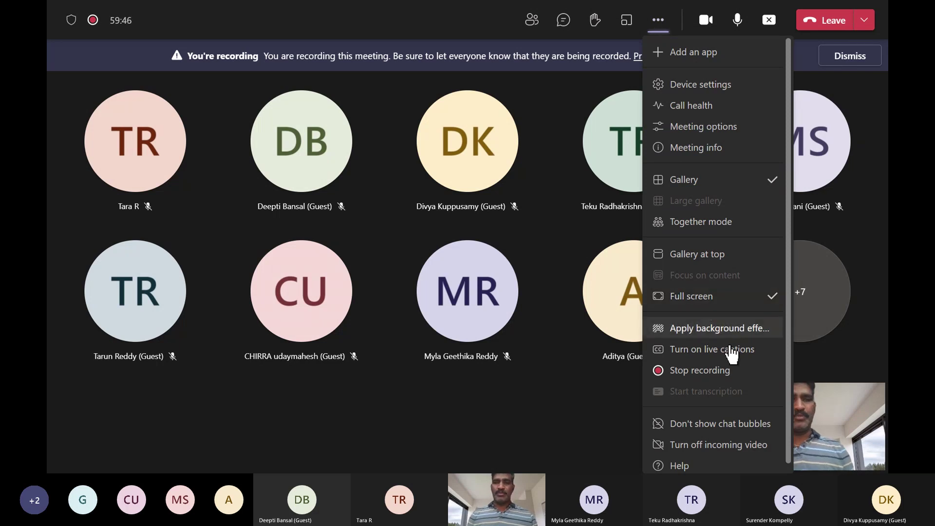
pyautogui.click(721, 375)
pyautogui.click(534, 267)
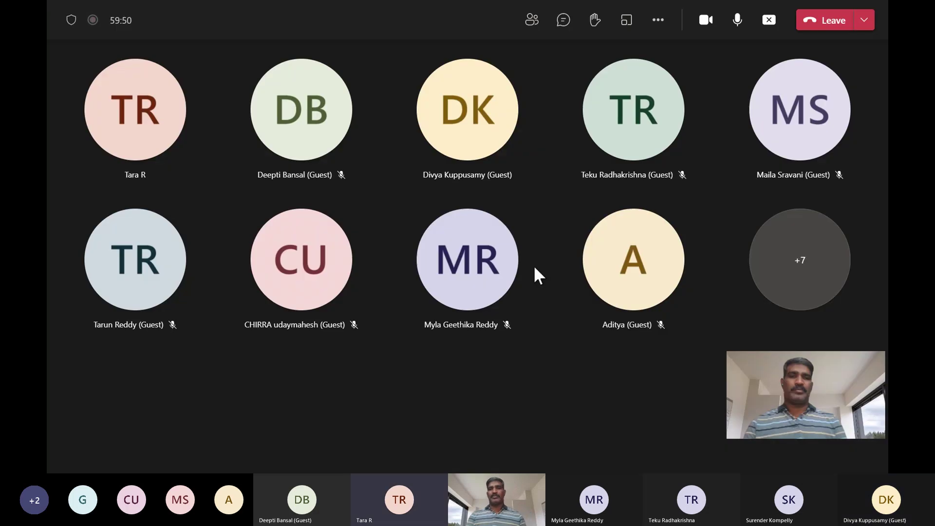